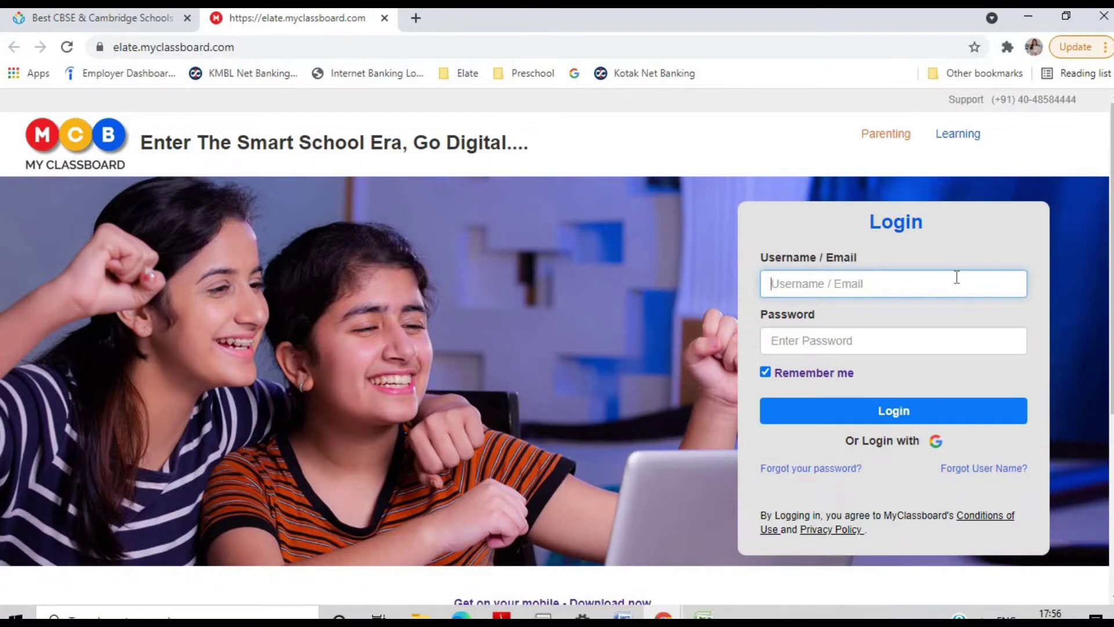
- Log in to MyClassboard with the student ID and password
{"action": "type", "text": "21"}
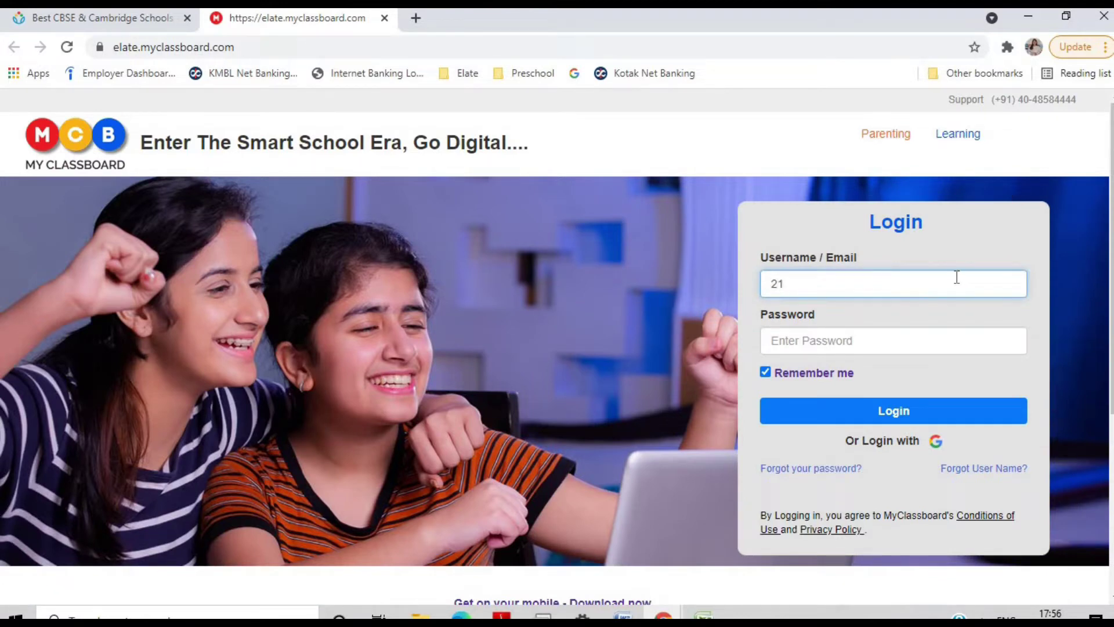
{"action": "type", "text": "EIS010065"}
{"action": "left_click", "coordinate": [897, 343]}
{"action": "type", "text": "•••••••••"}
{"action": "left_click", "coordinate": [813, 417]}
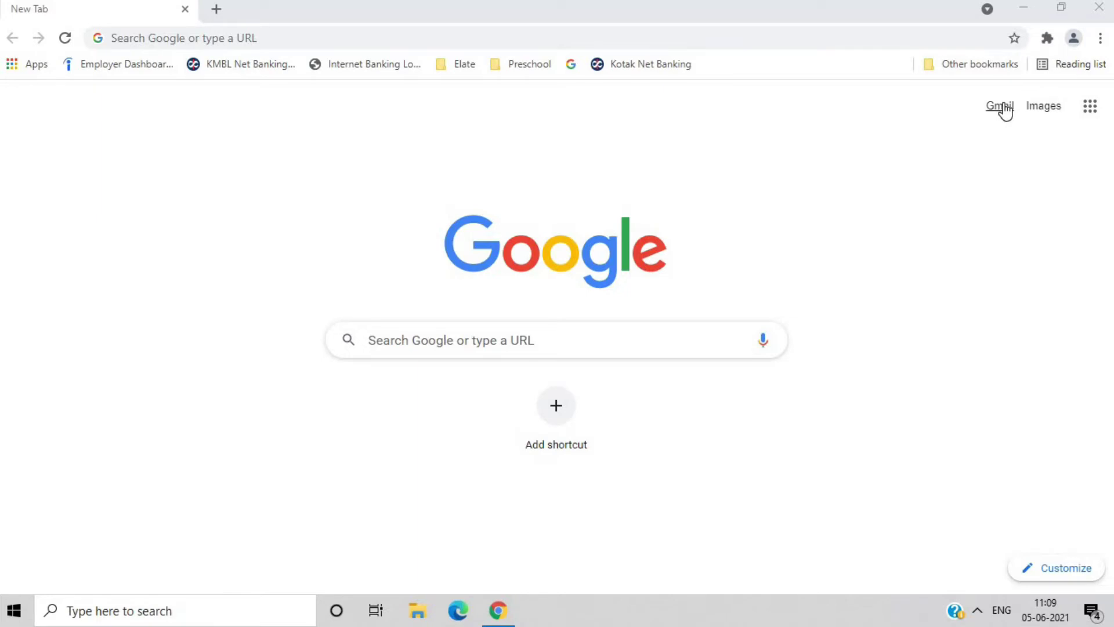
- Sign in to Gmail with the student's school email address and its password
{"action": "left_click", "coordinate": [1001, 106]}
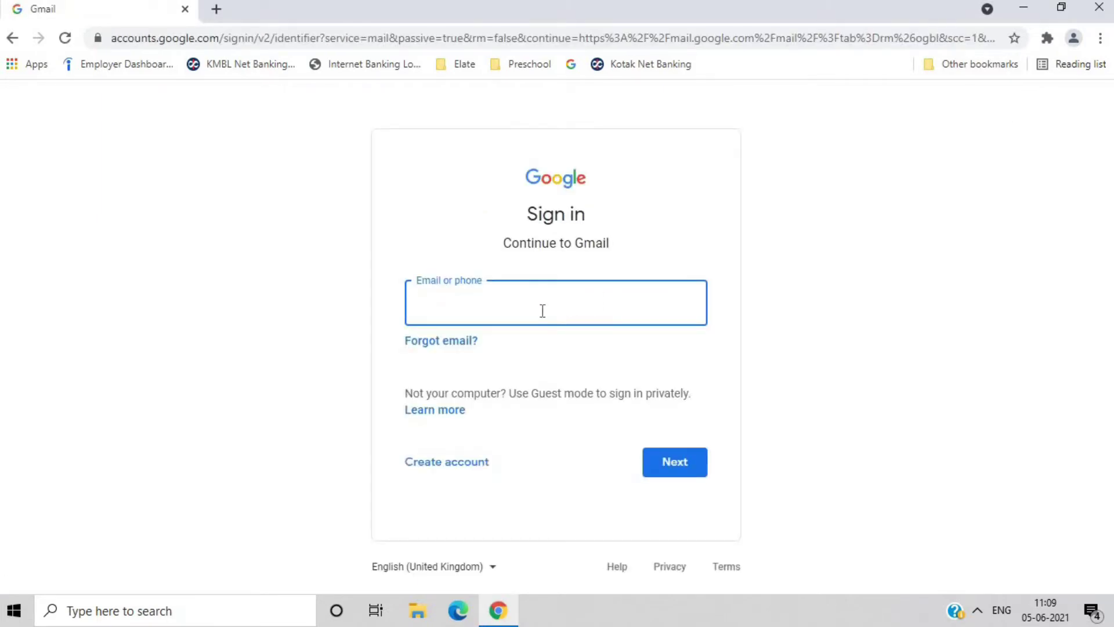
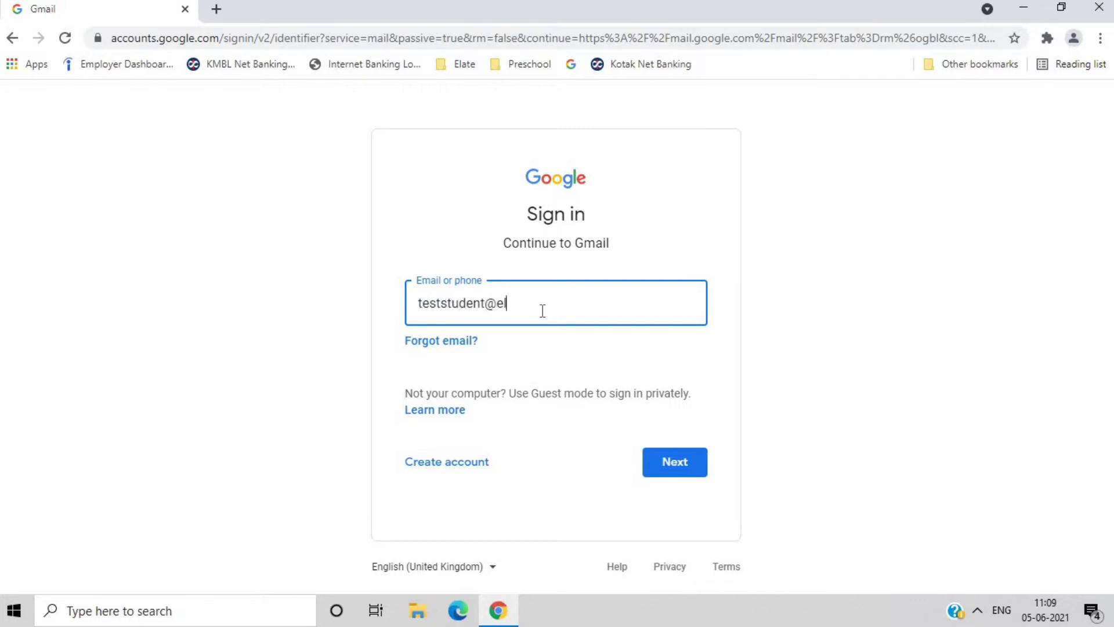
{"action": "left_click", "coordinate": [678, 462]}
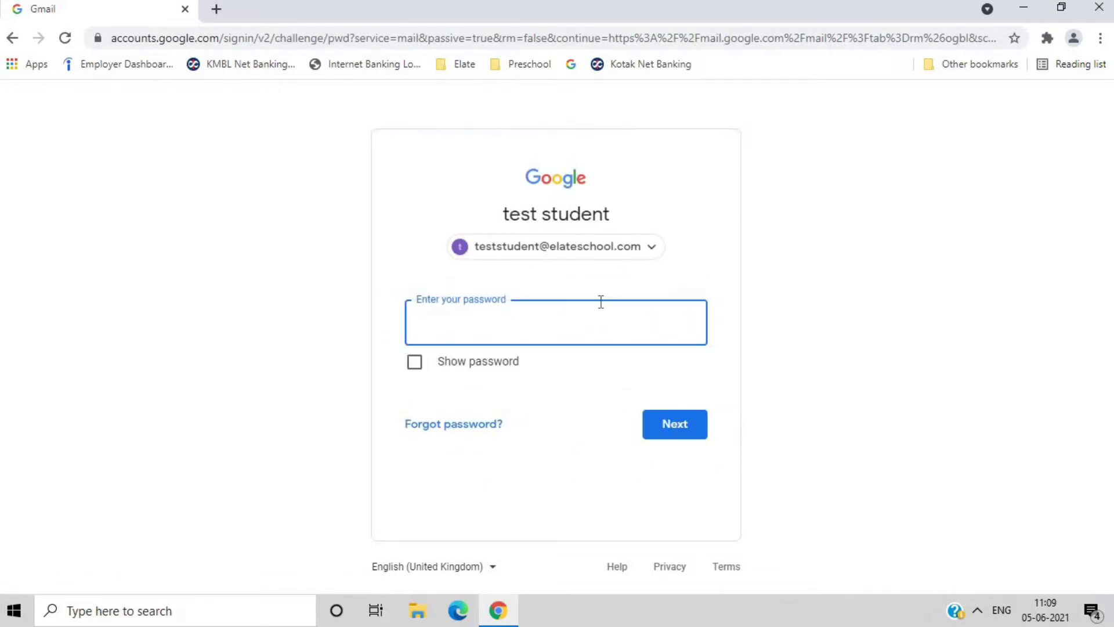
{"action": "type", "text": "•••••••••••"}
{"action": "left_click", "coordinate": [672, 423]}
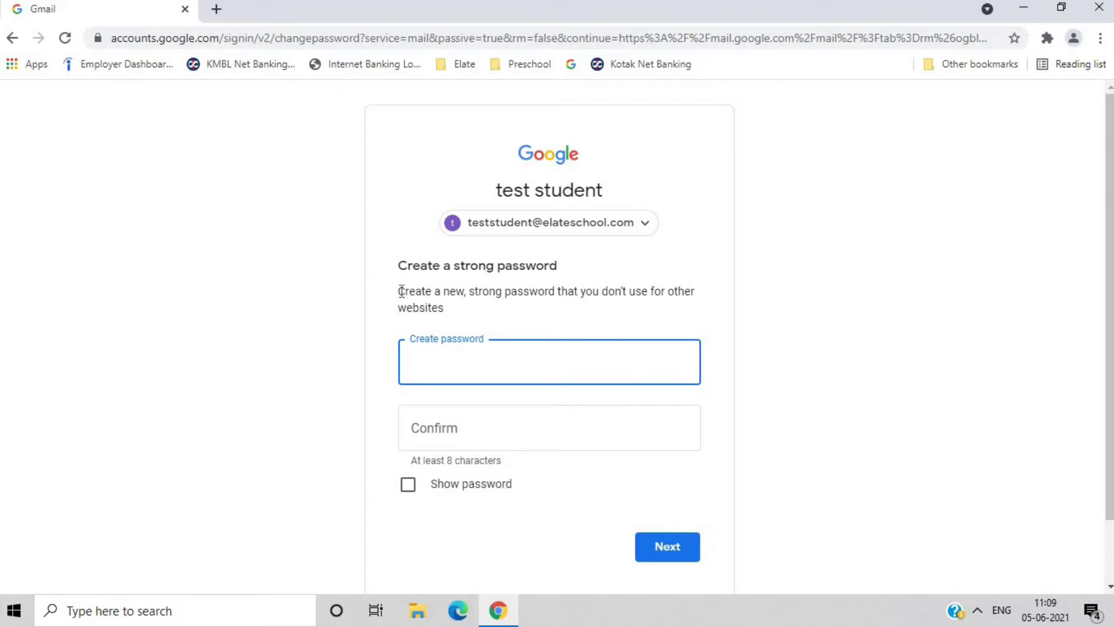
- Enter and confirm a new password, which is rejected as previously used
{"action": "left_click_drag", "start_coordinate": [401, 291], "coordinate": [452, 318]}
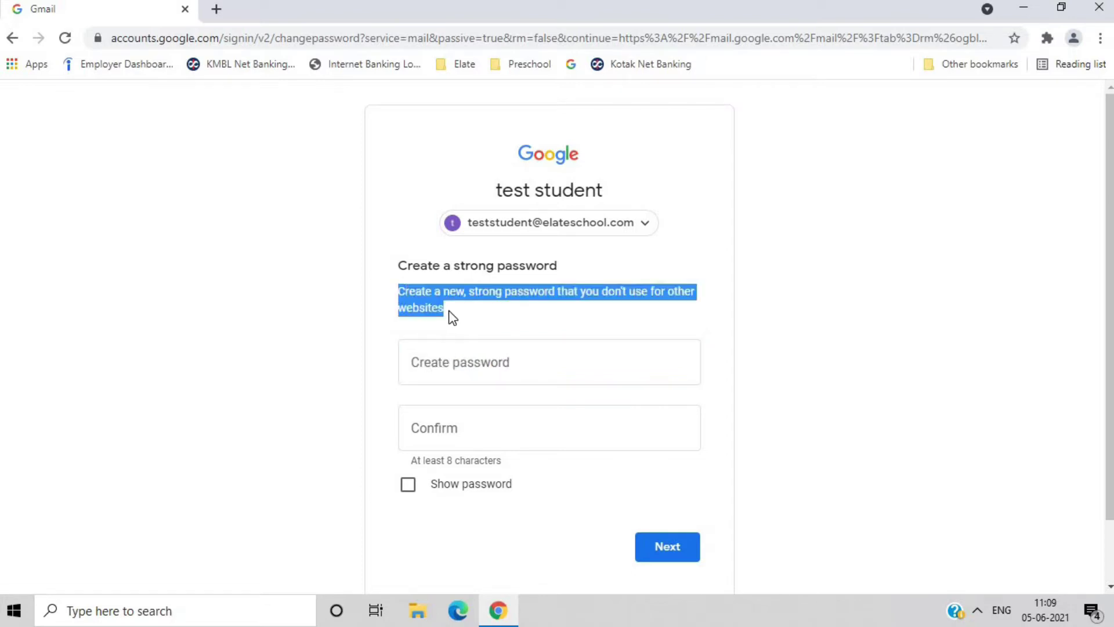
{"action": "left_click", "coordinate": [535, 322]}
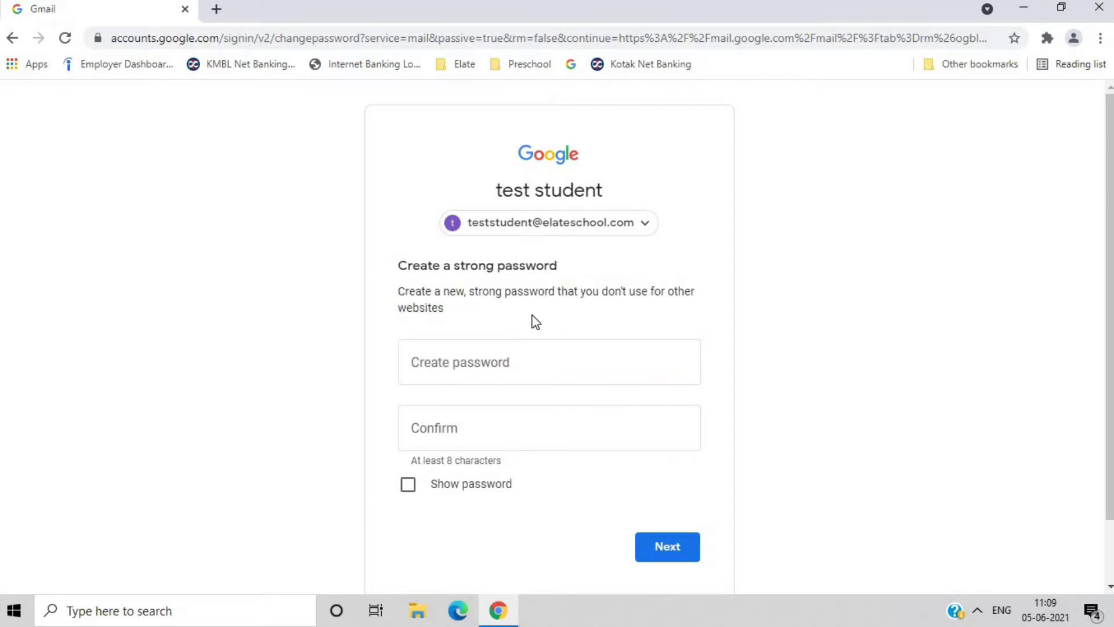
{"action": "left_click", "coordinate": [488, 370]}
{"action": "type", "text": "••••••••••"}
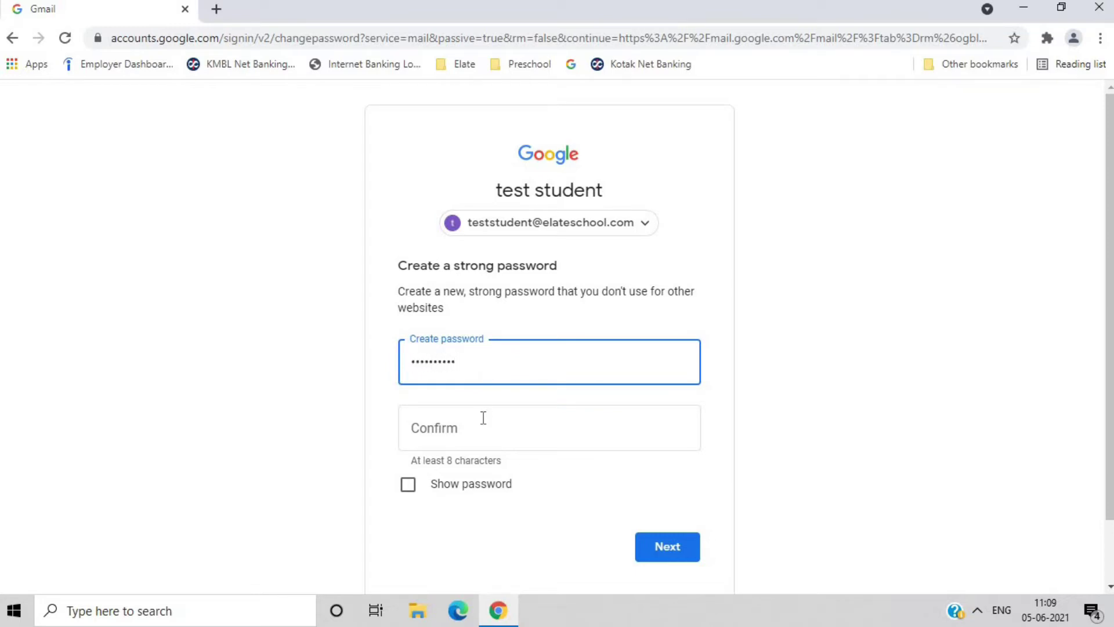
{"action": "left_click", "coordinate": [484, 418]}
{"action": "type", "text": "••••••••••"}
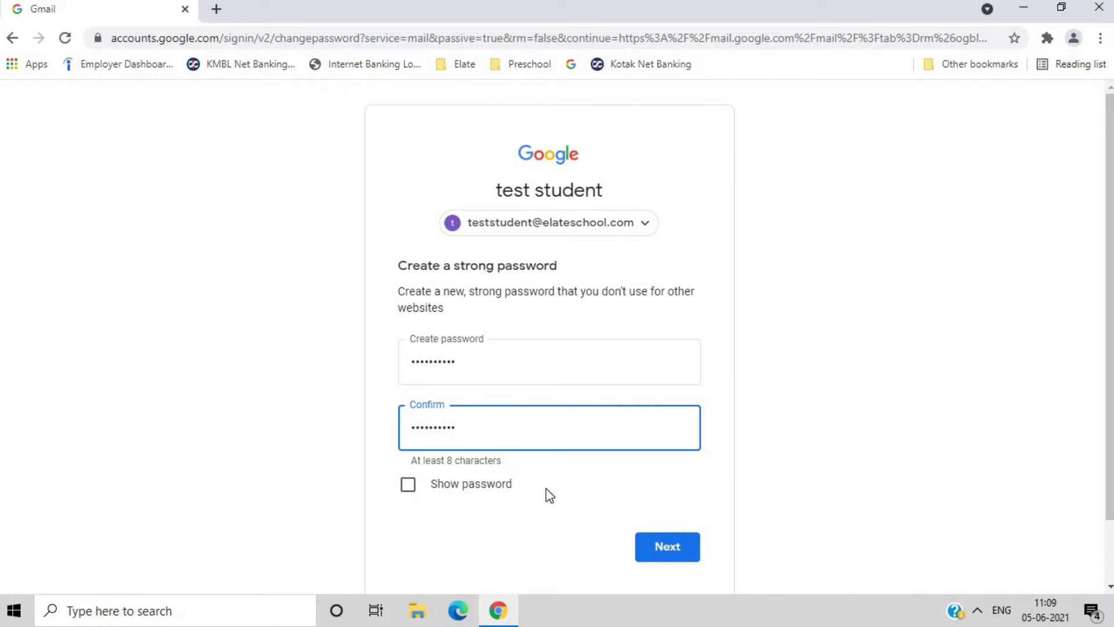
{"action": "left_click", "coordinate": [653, 546]}
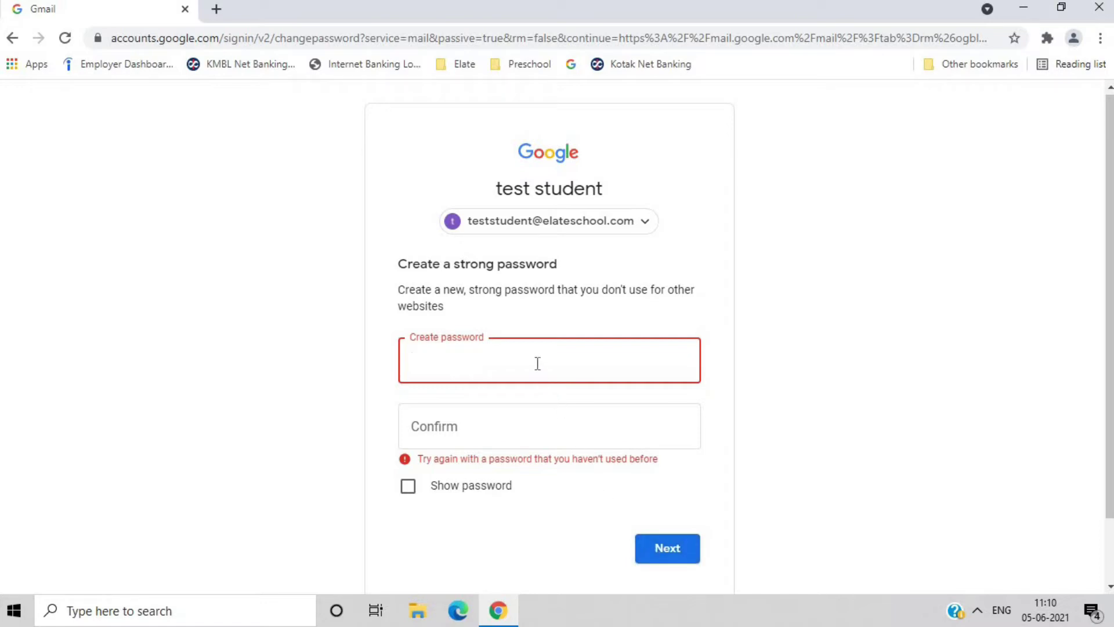
- Enter and confirm a different new password so it's accepted and the inbox opens
{"action": "type", "text": "••••••••"}
{"action": "left_click", "coordinate": [509, 424]}
{"action": "type", "text": "••••••"}
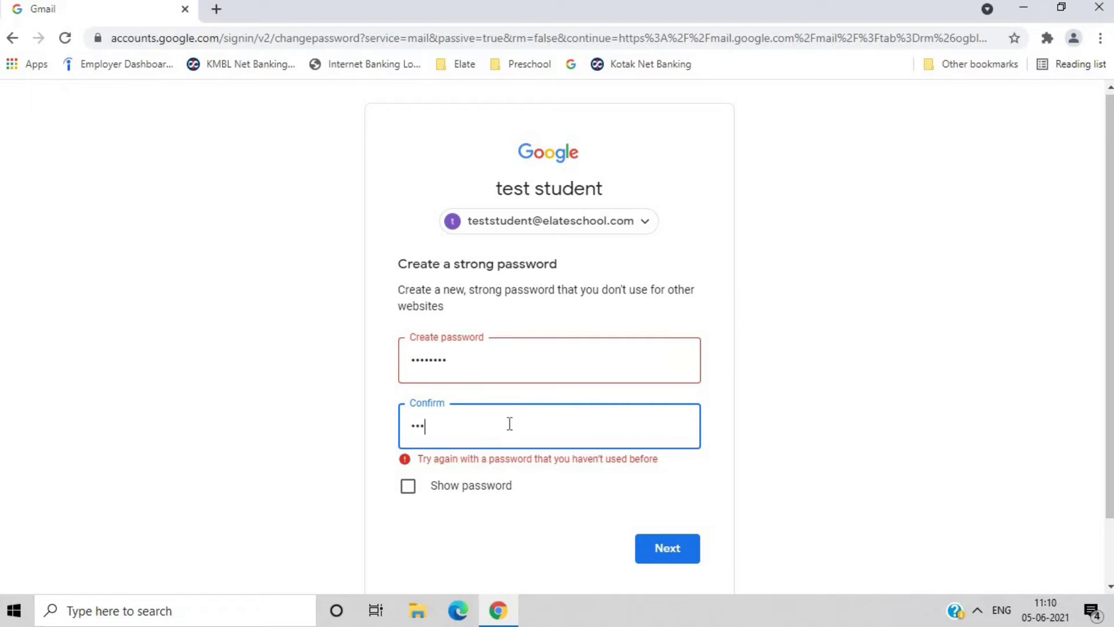
{"action": "type", "text": "••"}
{"action": "left_click", "coordinate": [658, 539]}
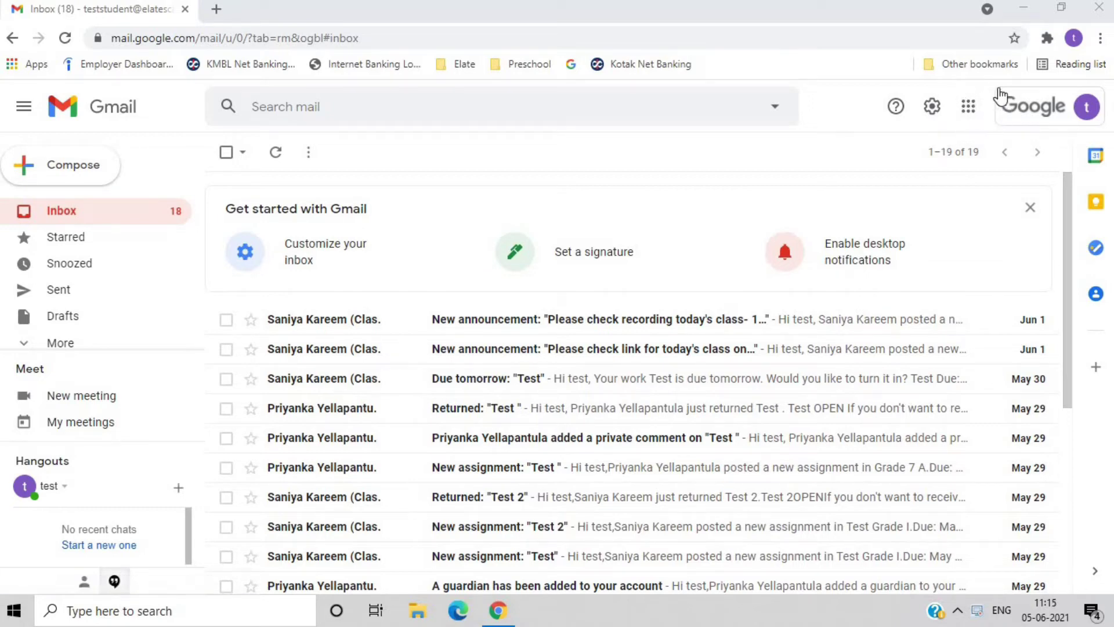
- Open Google Classroom from the Google apps grid
{"action": "left_click", "coordinate": [971, 110]}
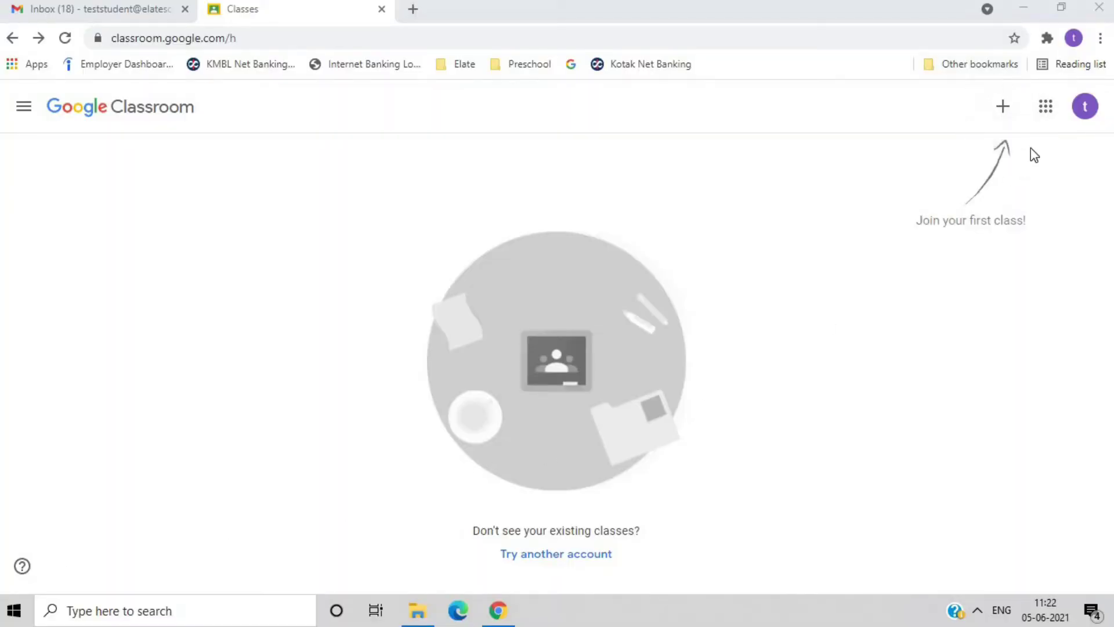
{"action": "left_click", "coordinate": [1004, 108]}
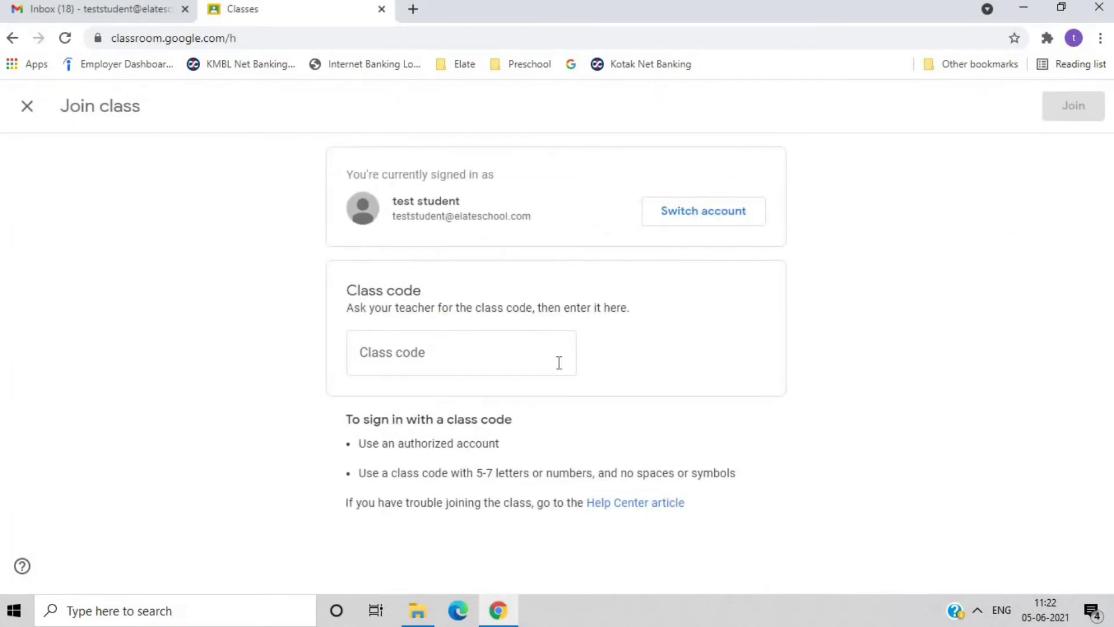
{"action": "left_click", "coordinate": [529, 360]}
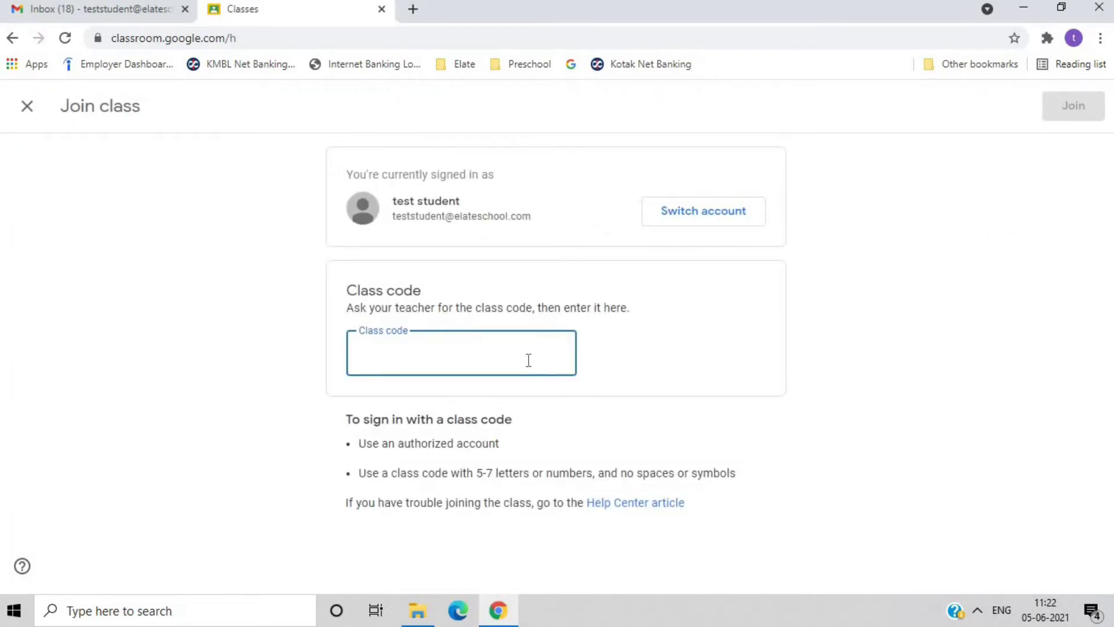
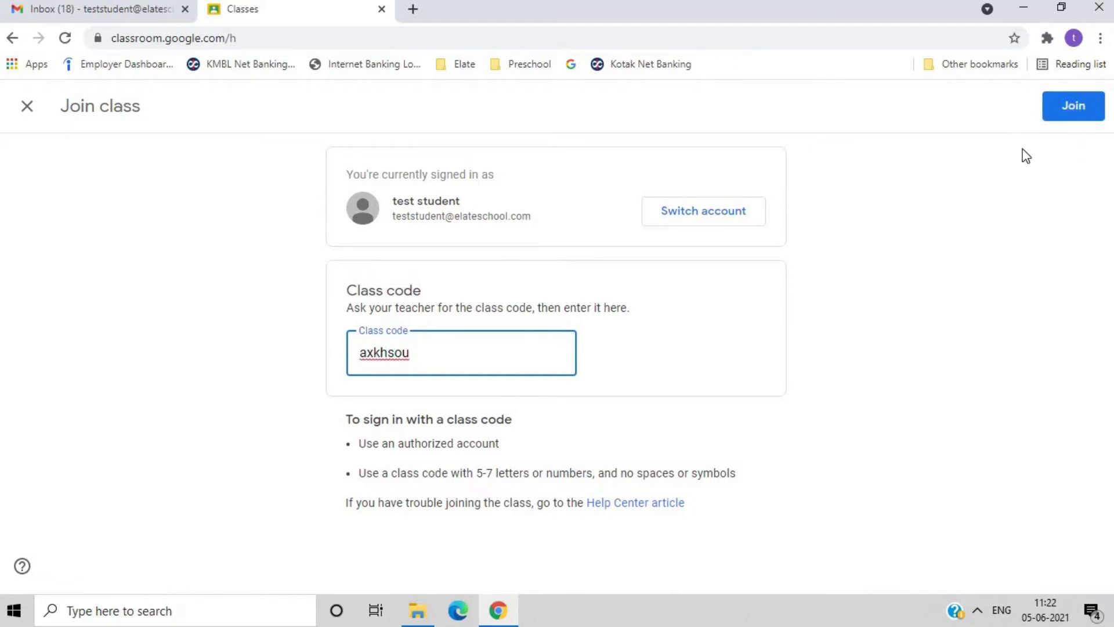
{"action": "left_click", "coordinate": [1071, 116]}
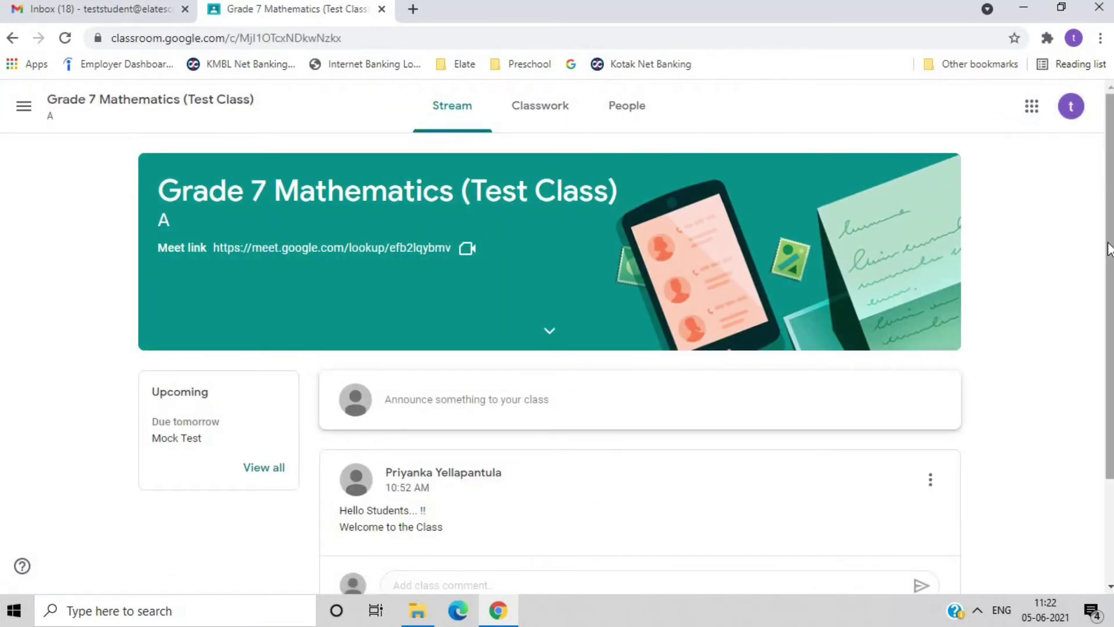
{"action": "left_click_drag", "start_coordinate": [1108, 249], "coordinate": [1111, 238]}
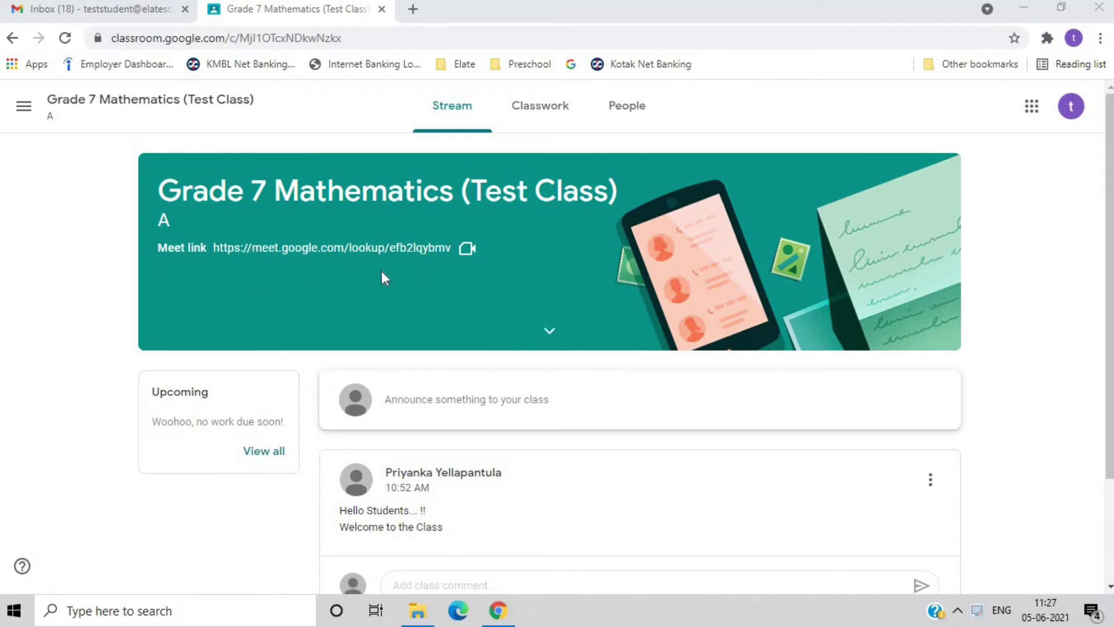
- Join the Grade 7 Mathematics Meet call from the class banner link
{"action": "left_click", "coordinate": [367, 249]}
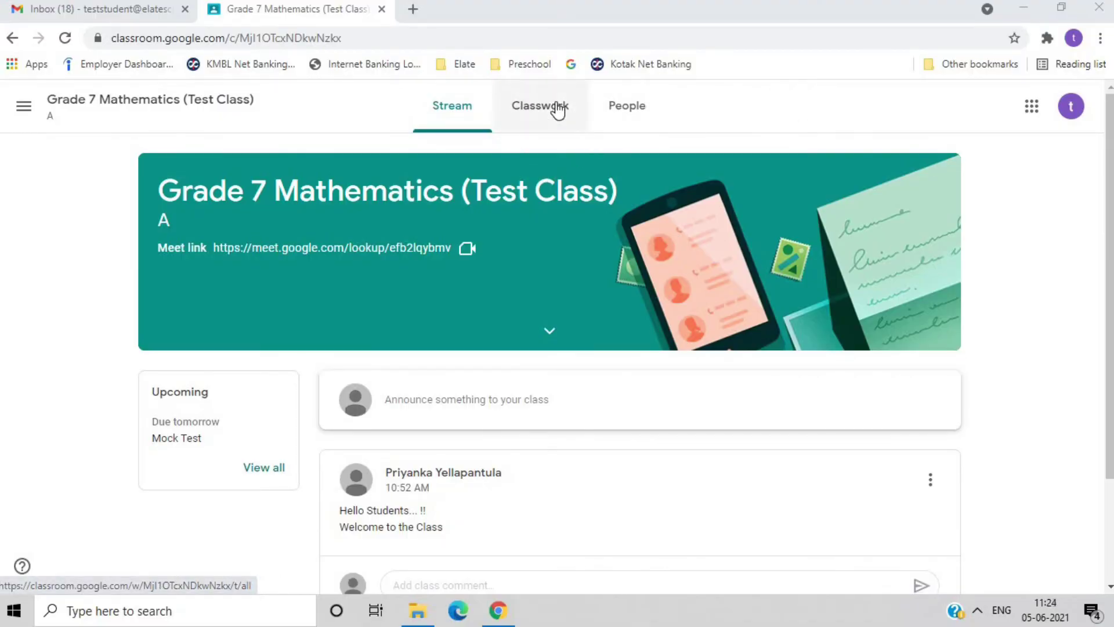
- Open the Mock Test assignment's full page from the Classwork list
{"action": "left_click", "coordinate": [548, 112]}
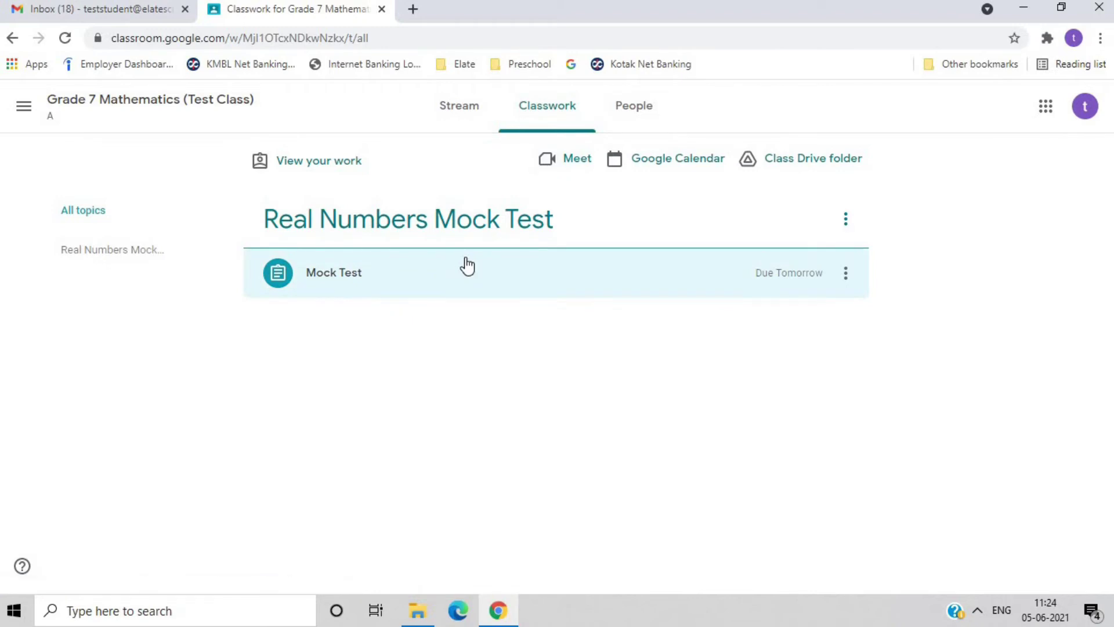
{"action": "left_click", "coordinate": [477, 273]}
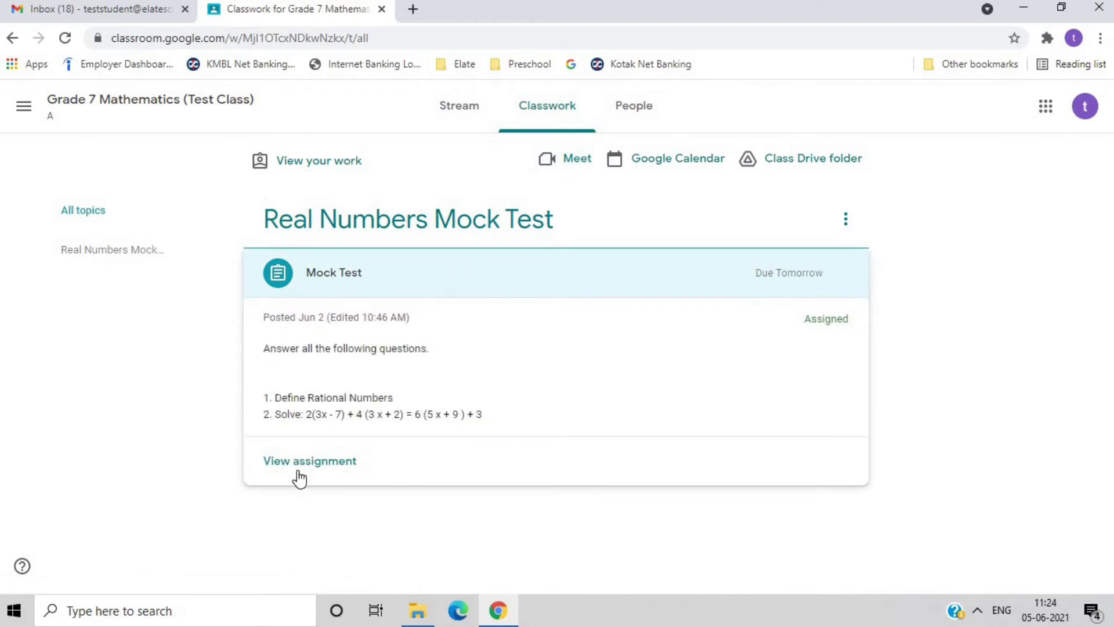
{"action": "left_click", "coordinate": [300, 464]}
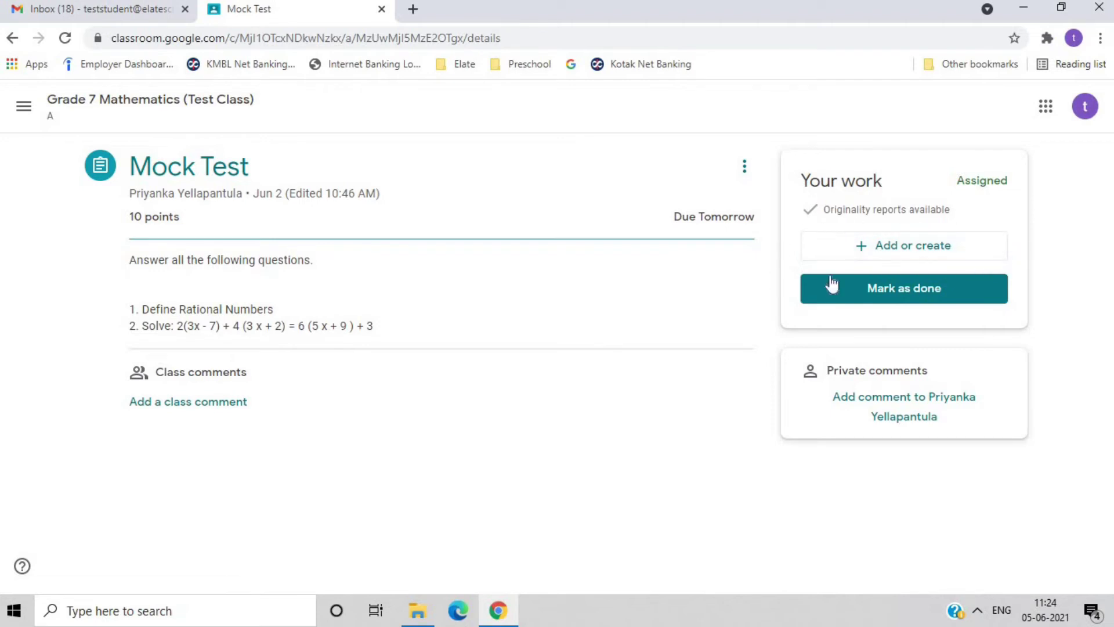
- Upload 'Math Homework 5th June 2021' from Downloads > Homework to Mock Test
{"action": "left_click", "coordinate": [913, 251]}
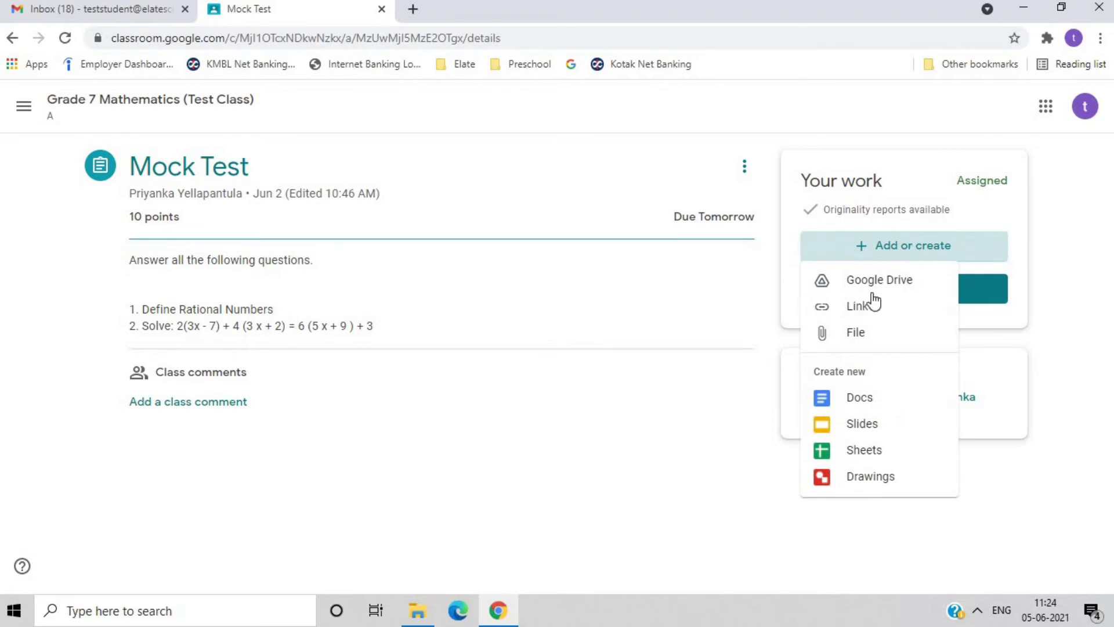
{"action": "left_click", "coordinate": [858, 334]}
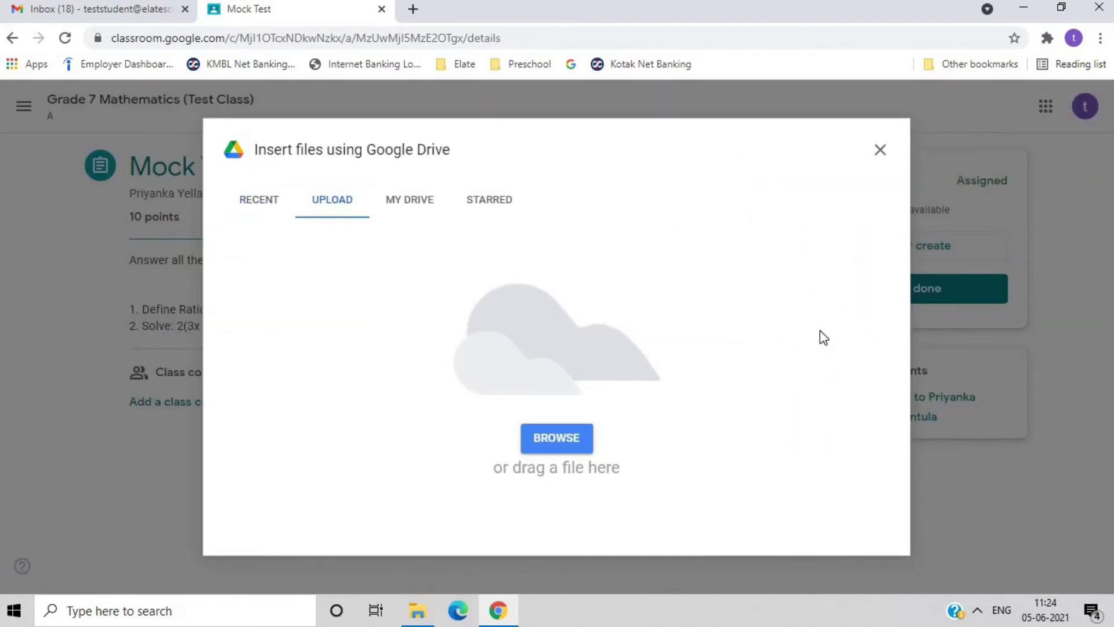
{"action": "left_click", "coordinate": [566, 439]}
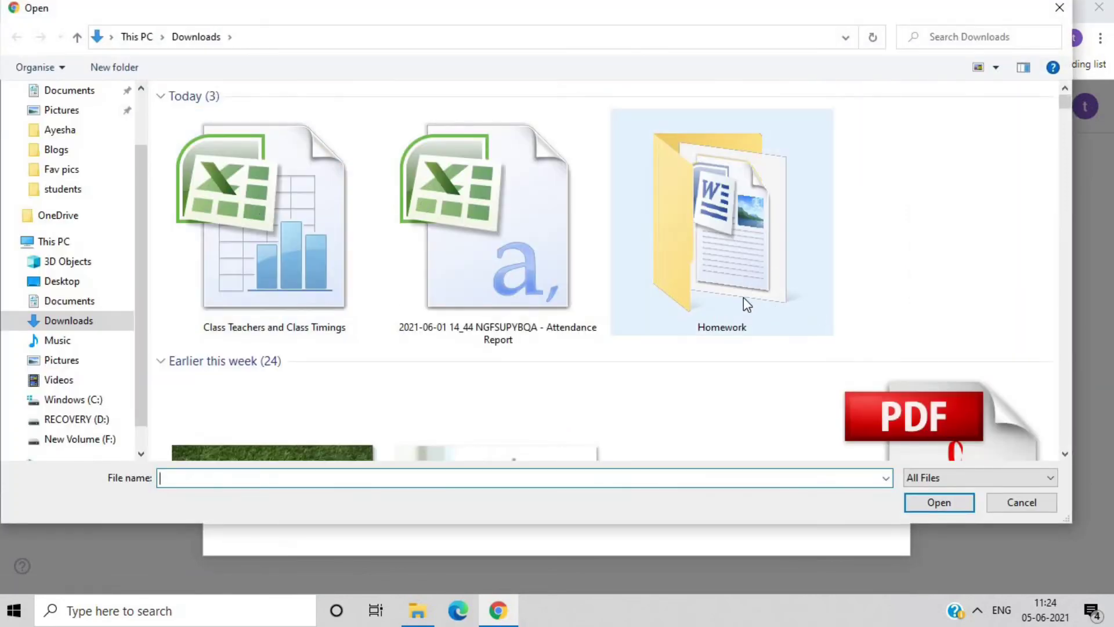
{"action": "double_click", "coordinate": [744, 299]}
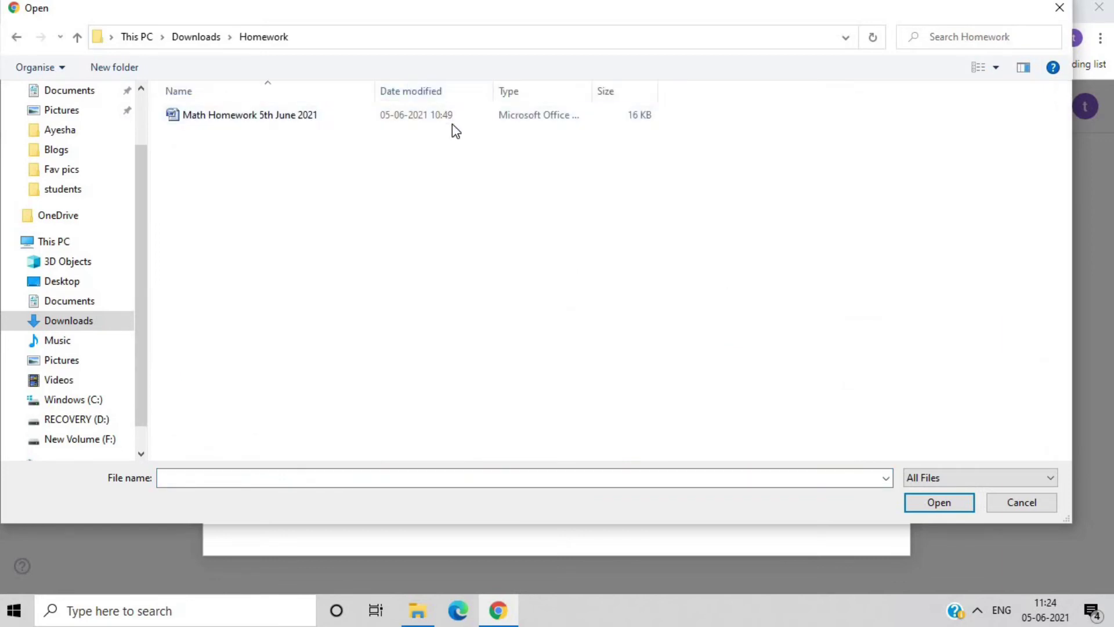
{"action": "left_click", "coordinate": [451, 124]}
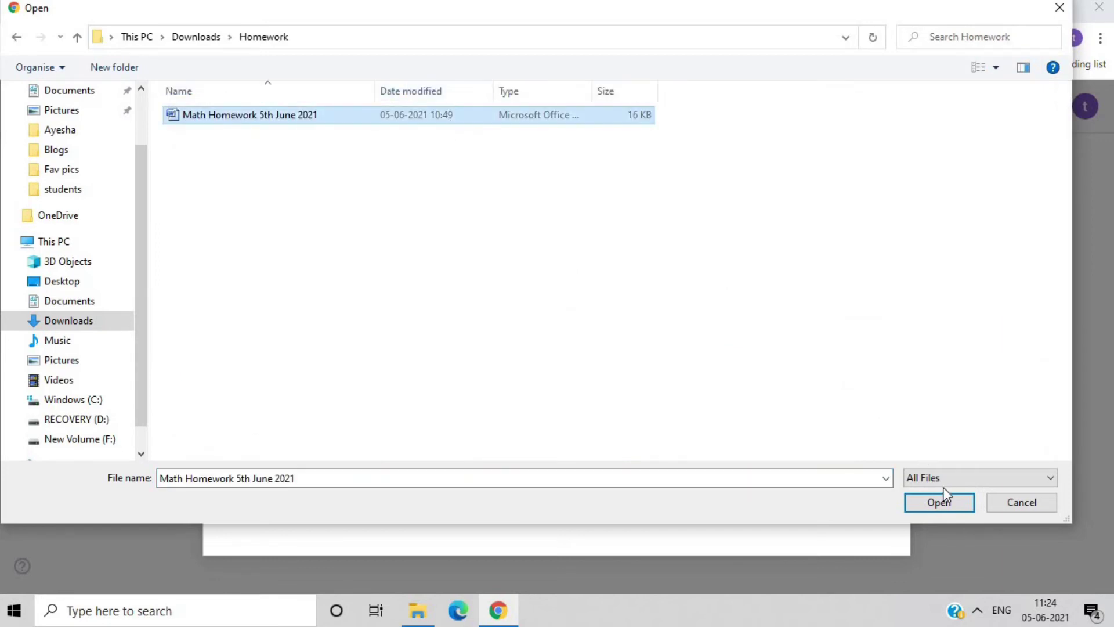
{"action": "left_click", "coordinate": [946, 504]}
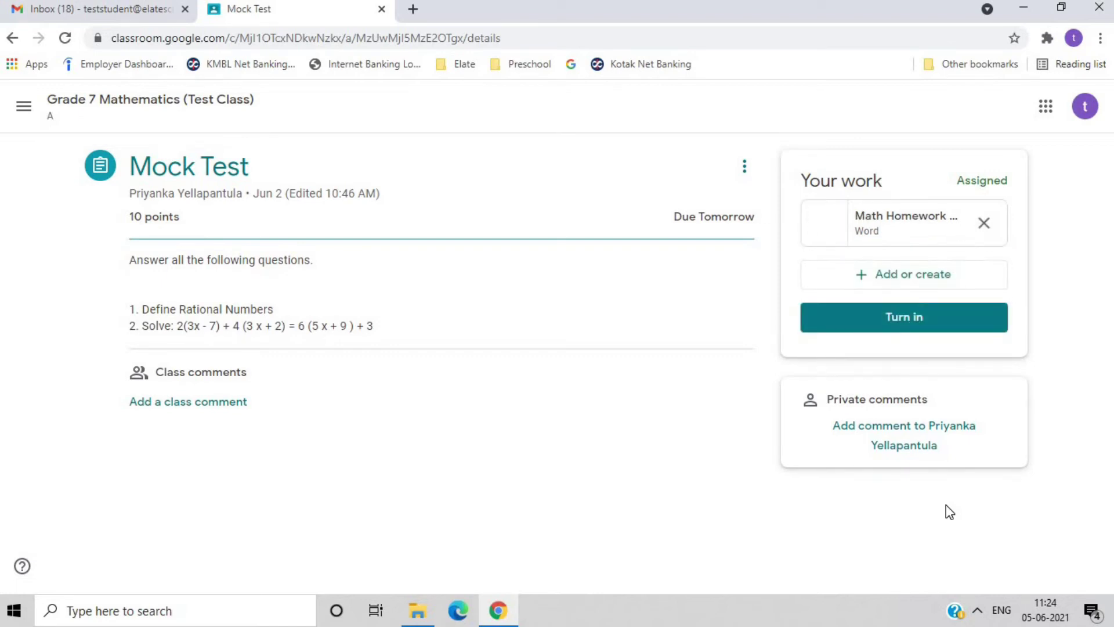
- Turn in the Mock Test work and confirm the submission
{"action": "left_click", "coordinate": [927, 335]}
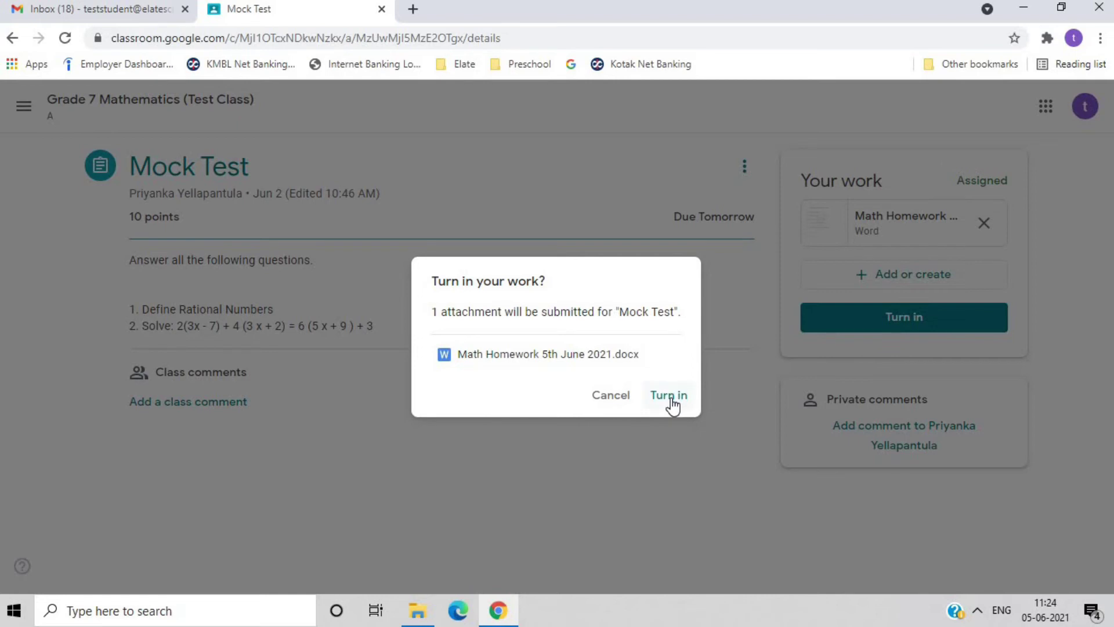
{"action": "left_click", "coordinate": [669, 396]}
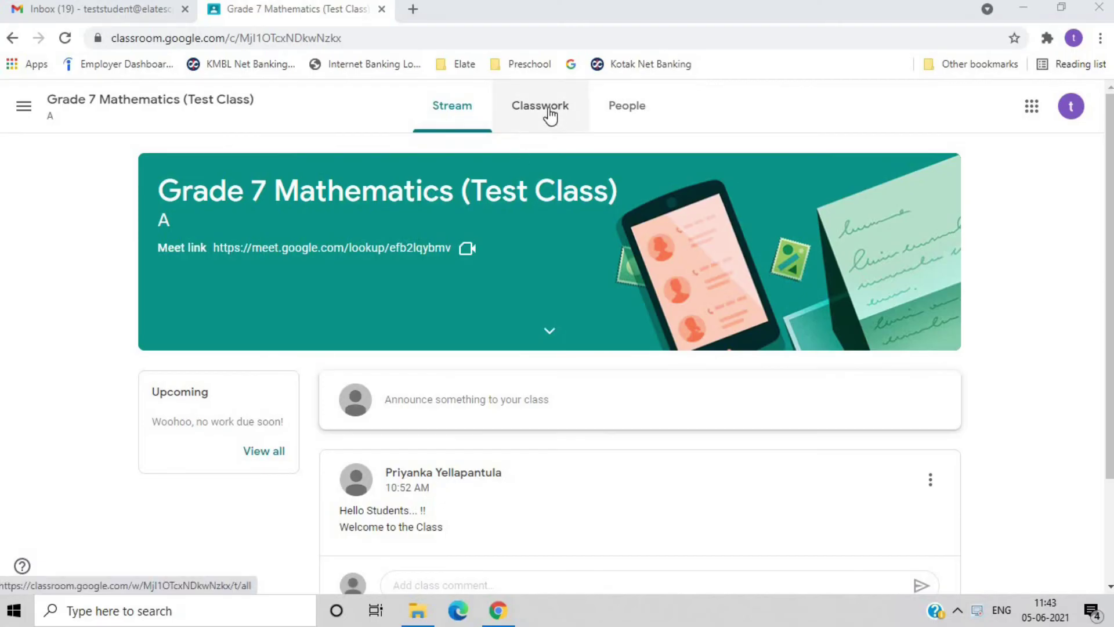
- Open Mock Test from Classwork and highlight its 8.5/10 grade
{"action": "left_click", "coordinate": [549, 110]}
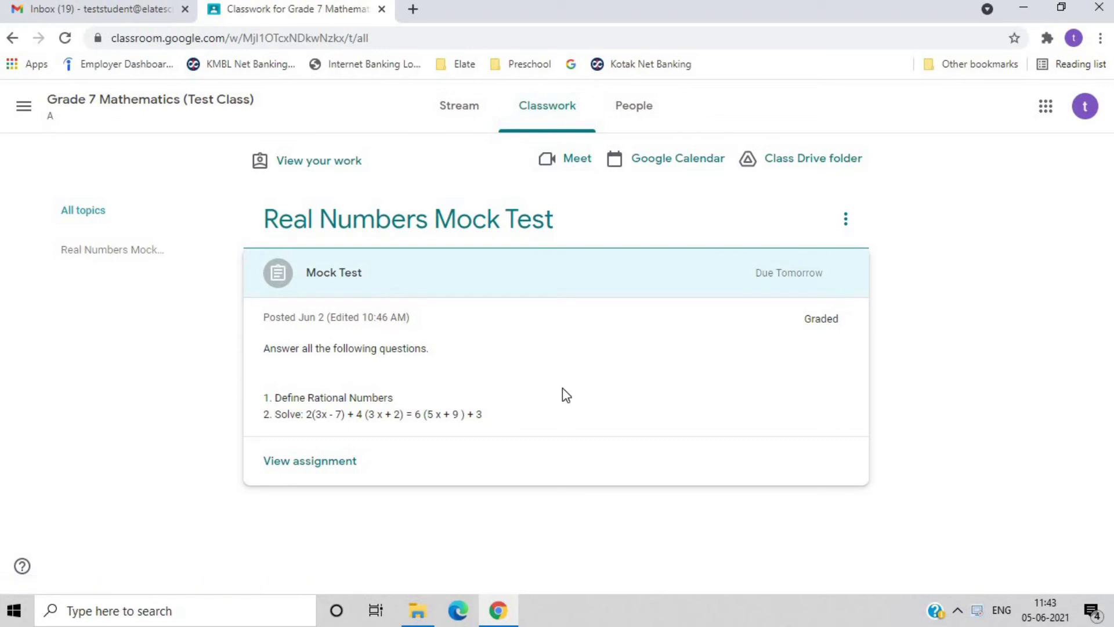
{"action": "left_click", "coordinate": [329, 468]}
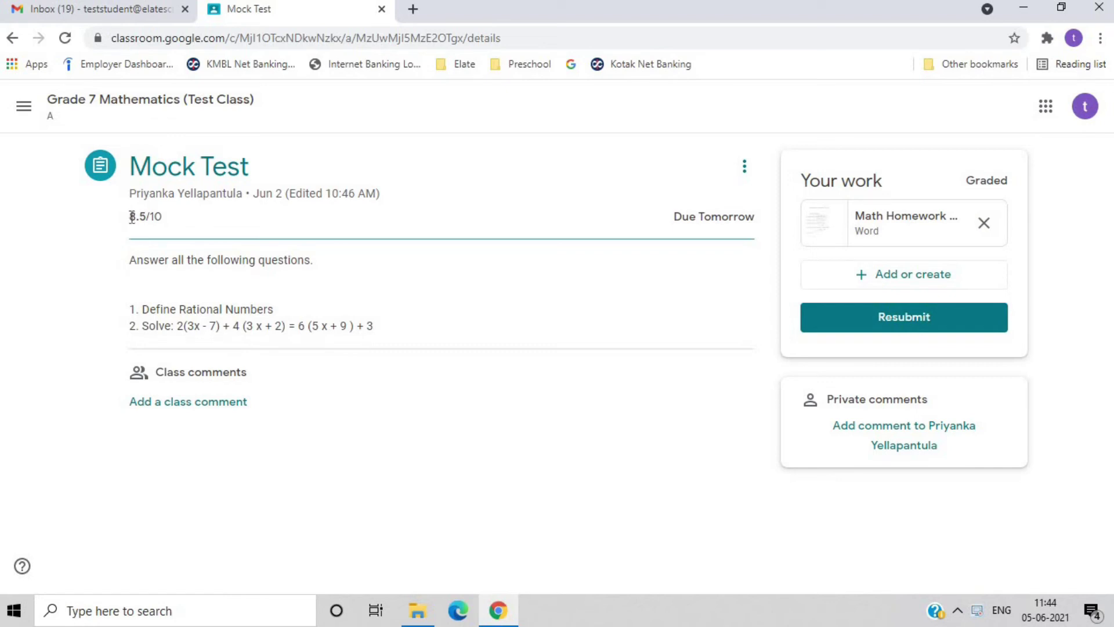
{"action": "left_click_drag", "start_coordinate": [131, 217], "coordinate": [168, 222]}
- Clear the grade highlight and open the submitted Math Homework 5th June 2021 file in Google Docs
{"action": "left_click", "coordinate": [168, 219]}
{"action": "left_click", "coordinate": [826, 232]}
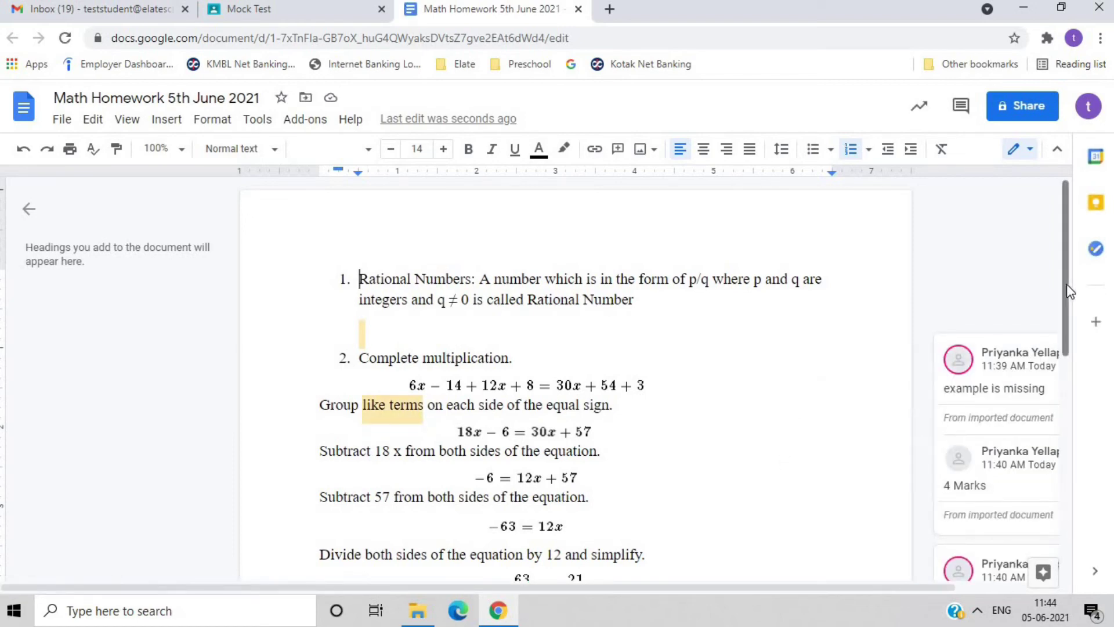
{"action": "left_click_drag", "start_coordinate": [1067, 284], "coordinate": [1071, 323]}
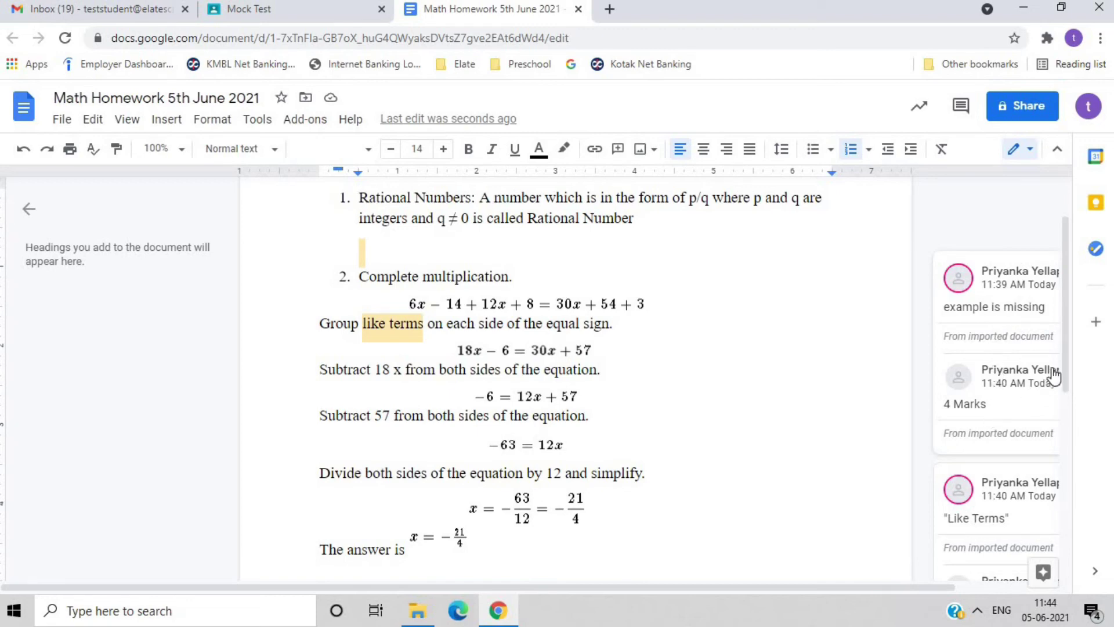
{"action": "left_click_drag", "start_coordinate": [1065, 364], "coordinate": [1071, 394]}
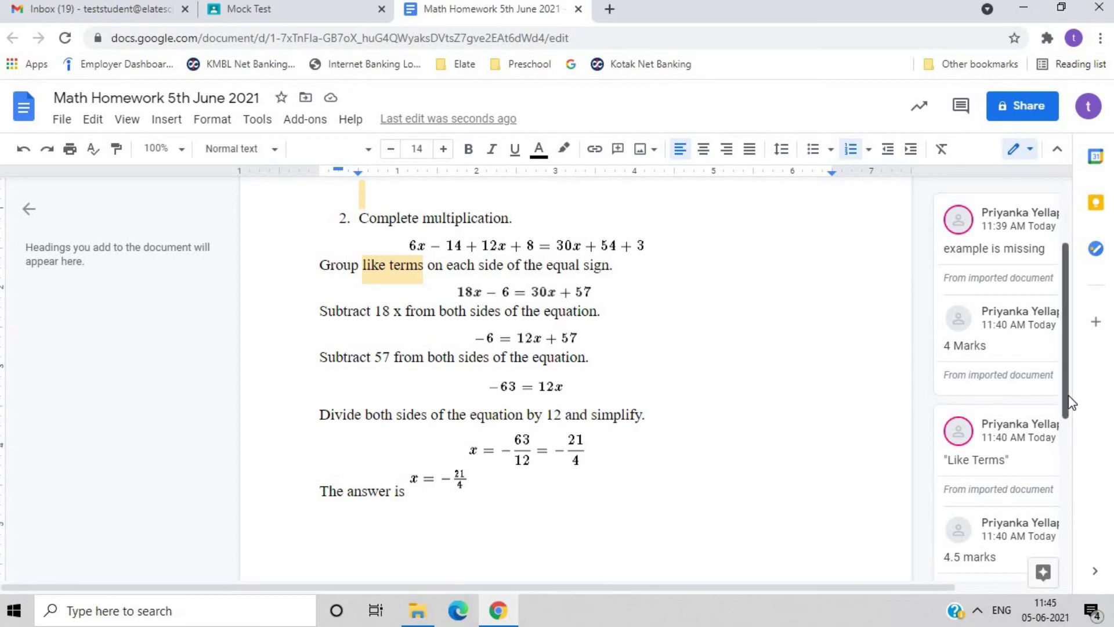
{"action": "left_click_drag", "start_coordinate": [1068, 392], "coordinate": [1082, 318]}
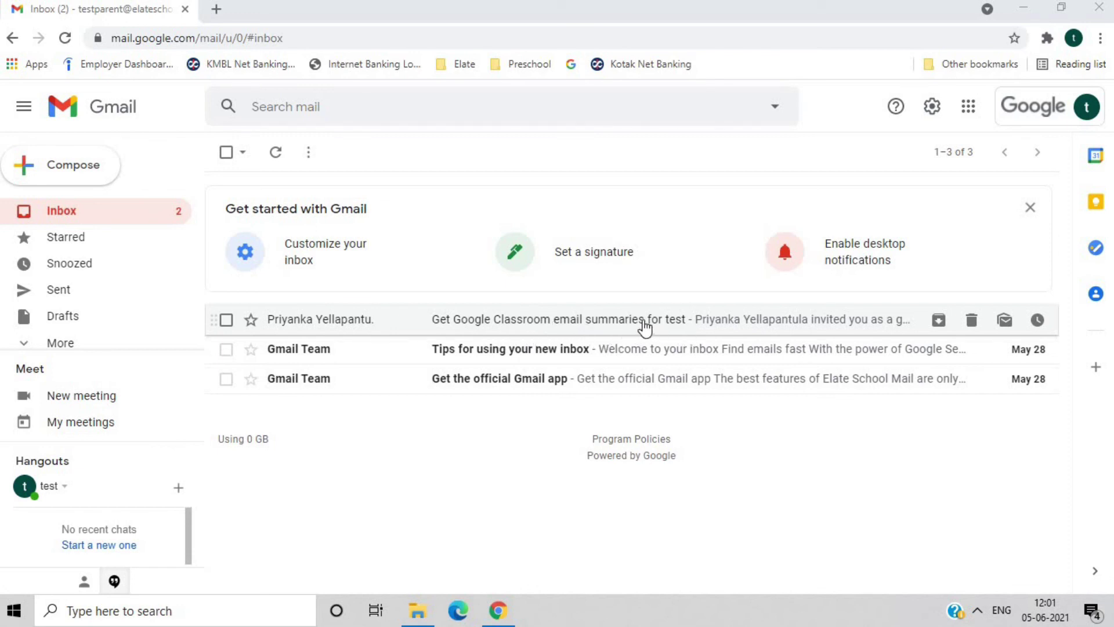
- Open the Google Classroom email summaries invitation and scroll down to its ACCEPT button
{"action": "left_click", "coordinate": [642, 321]}
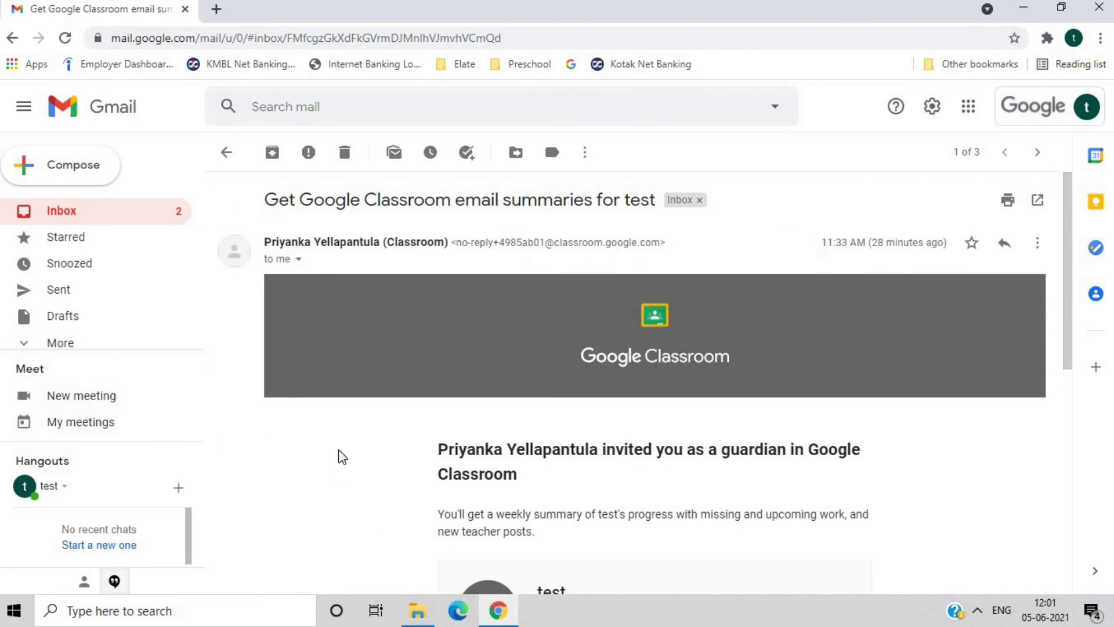
{"action": "scroll", "coordinate": [339, 450], "scroll_direction": "down", "scroll_amount": 3}
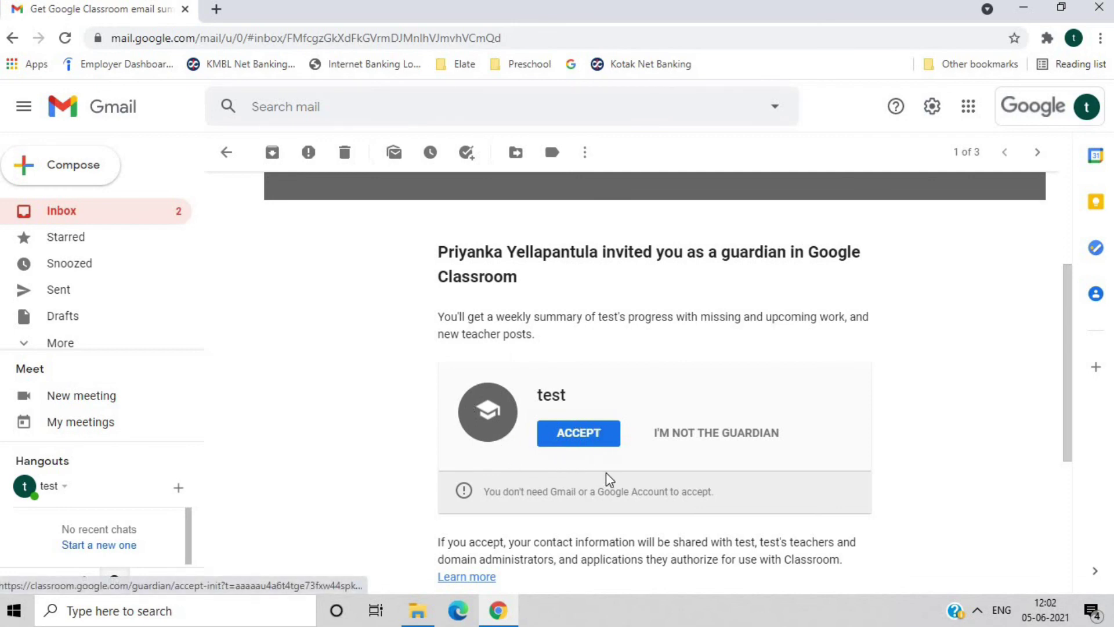
- Accept the guardian invitation, then set the student's summary frequency to Weekly and back to Daily
{"action": "left_click", "coordinate": [595, 438]}
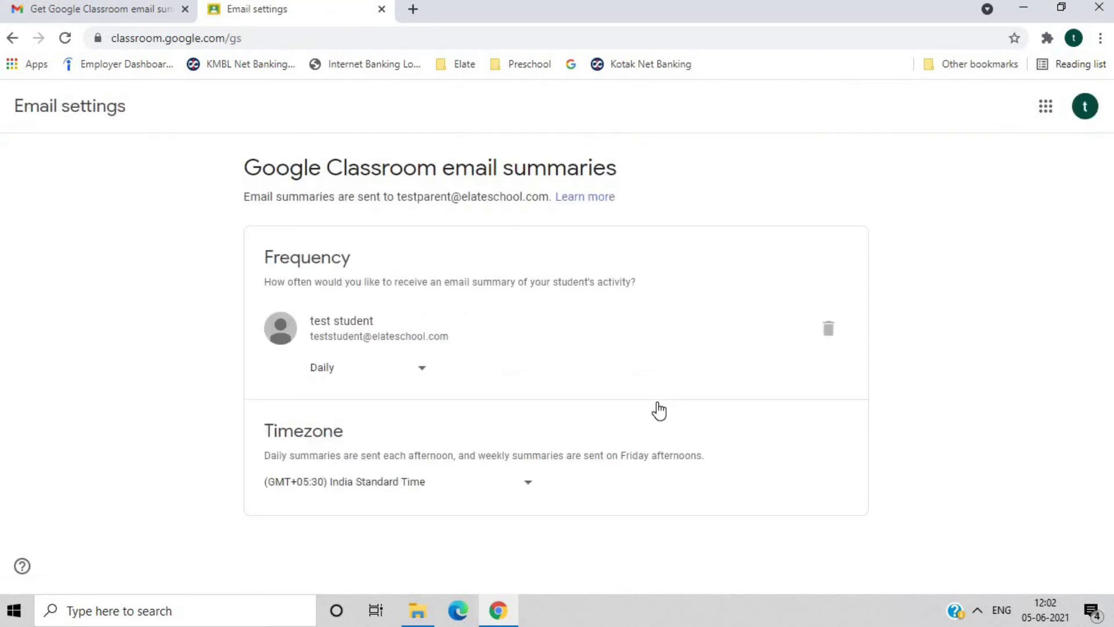
{"action": "left_click", "coordinate": [411, 372]}
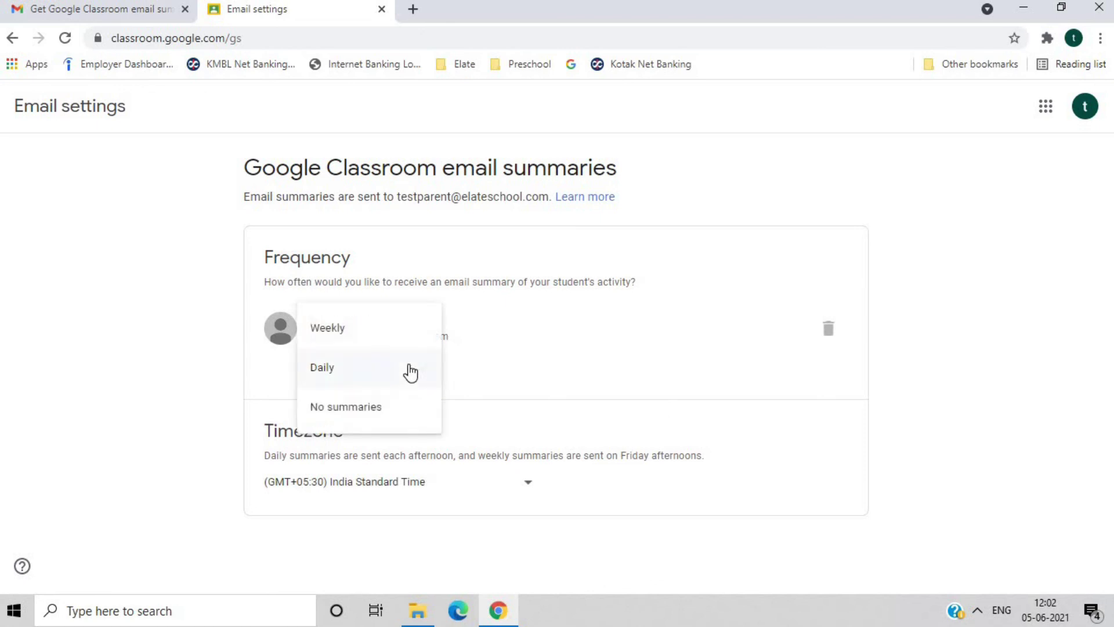
{"action": "left_click", "coordinate": [392, 331]}
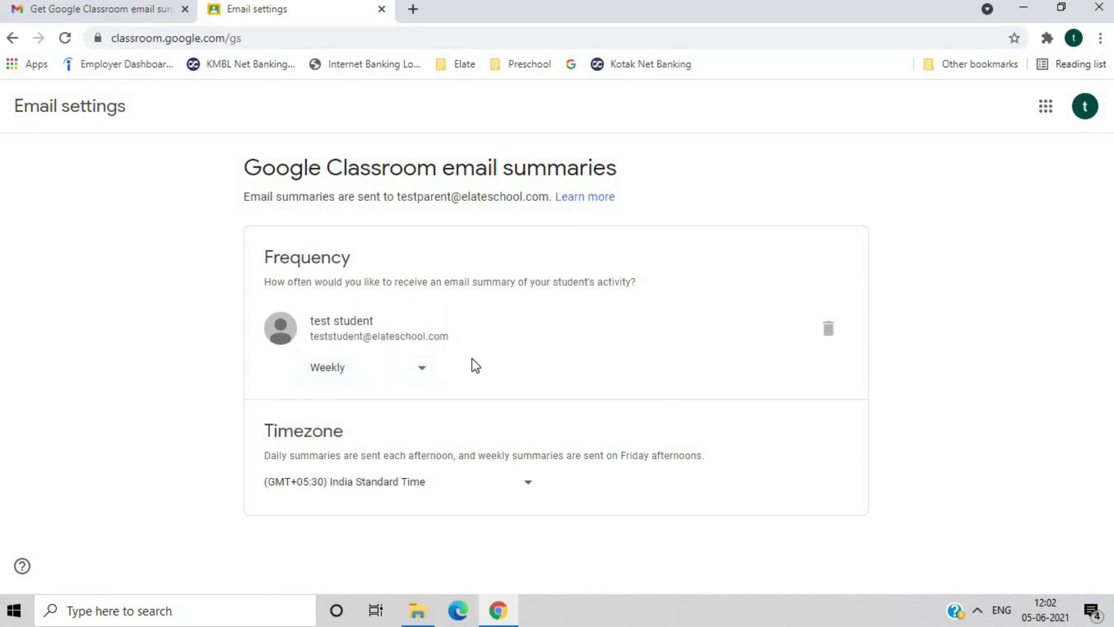
{"action": "left_click", "coordinate": [428, 372]}
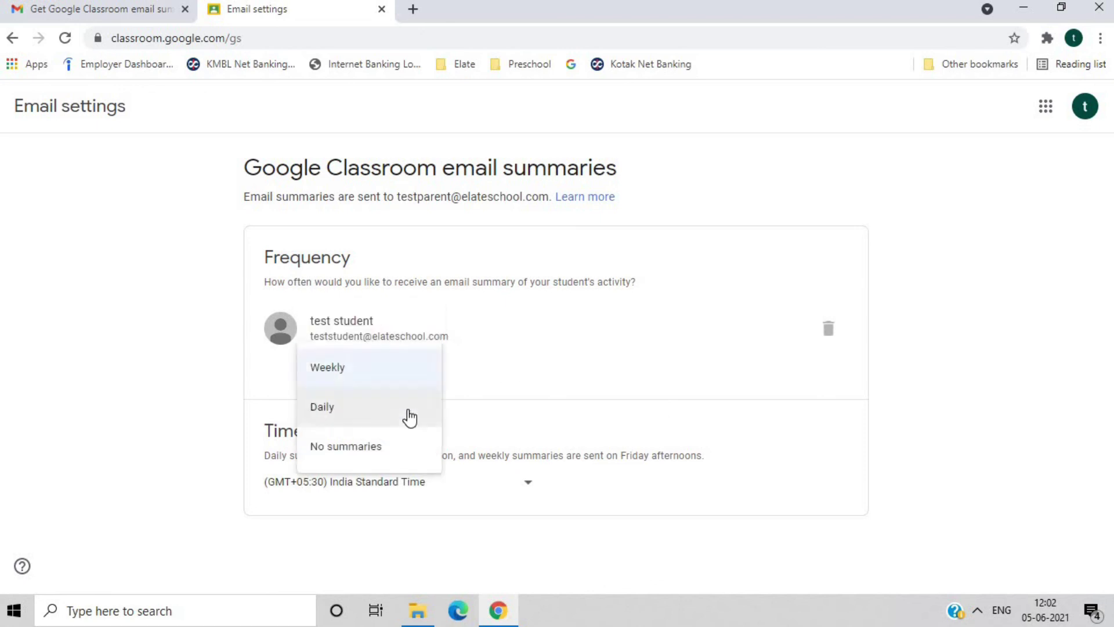
{"action": "left_click", "coordinate": [410, 417]}
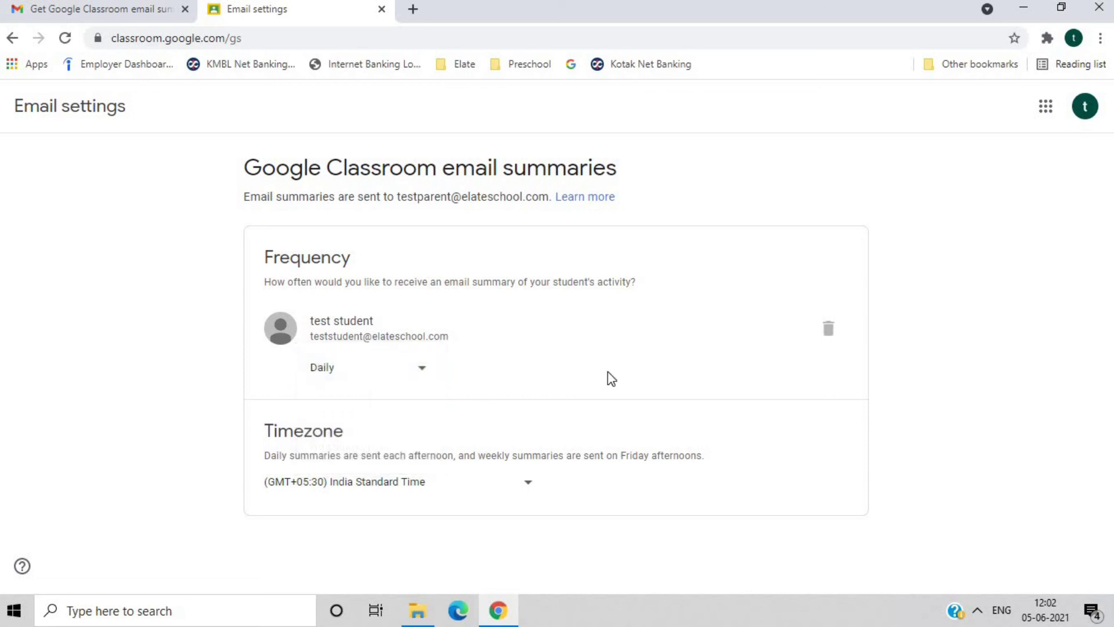